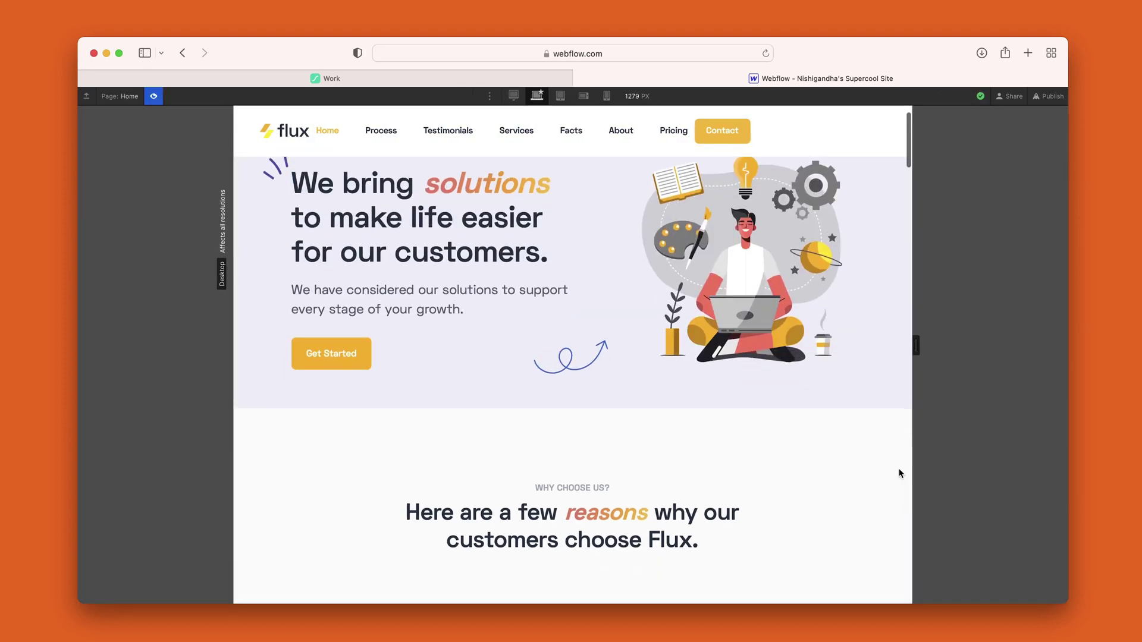
pyautogui.scroll(-2, 899, 472)
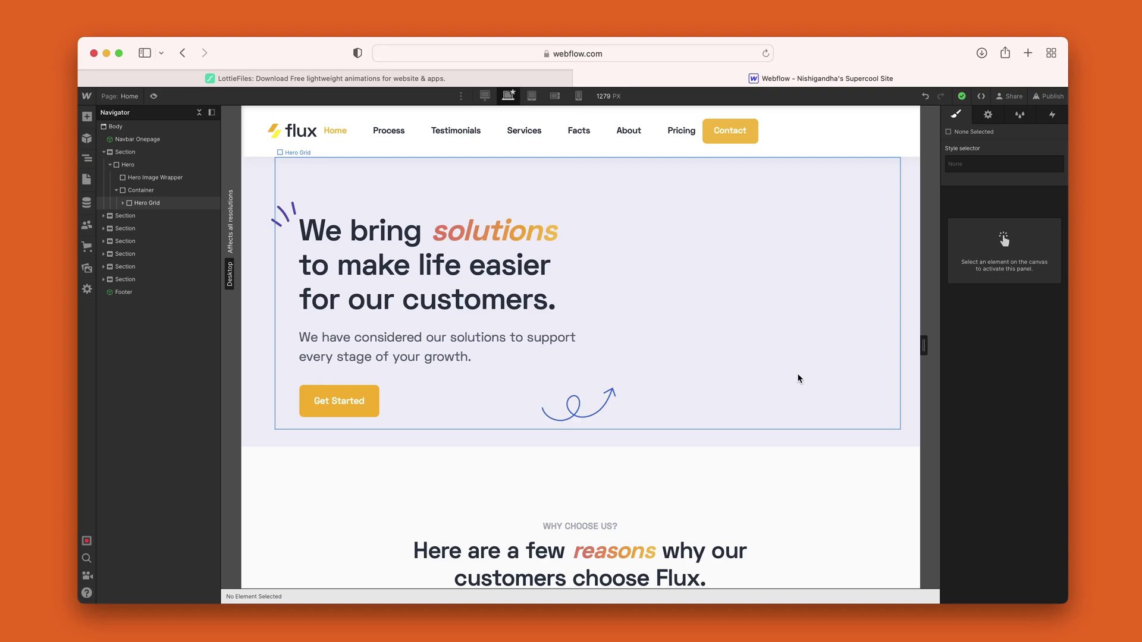
# Step: Search LottieFiles for 'Work' animations
pyautogui.click(466, 78)
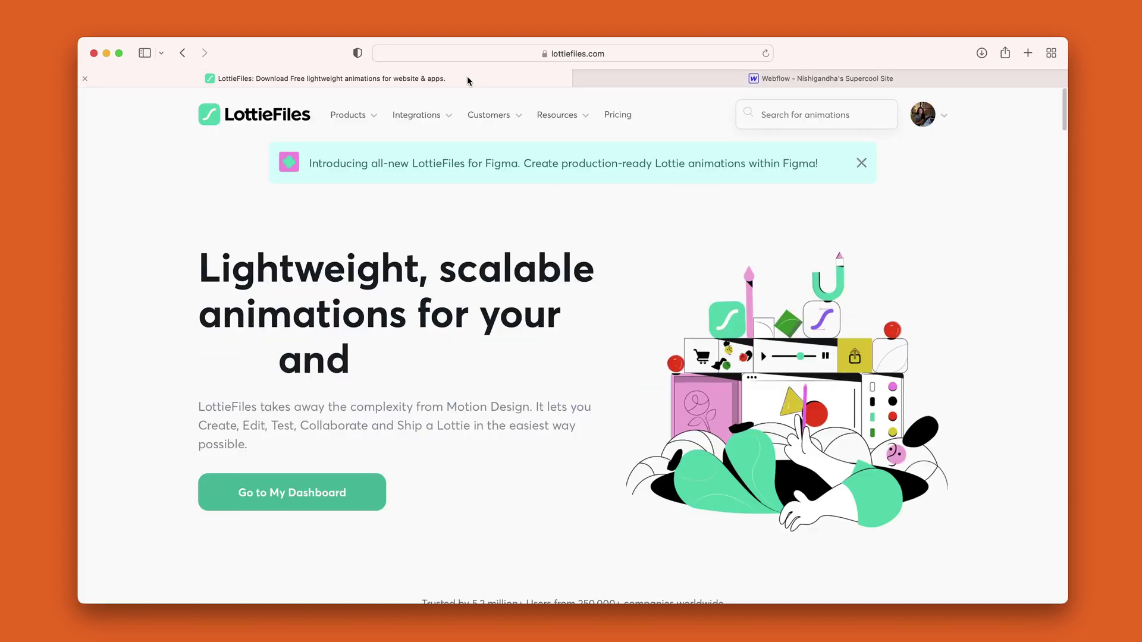
pyautogui.click(779, 116)
pyautogui.write('Work')
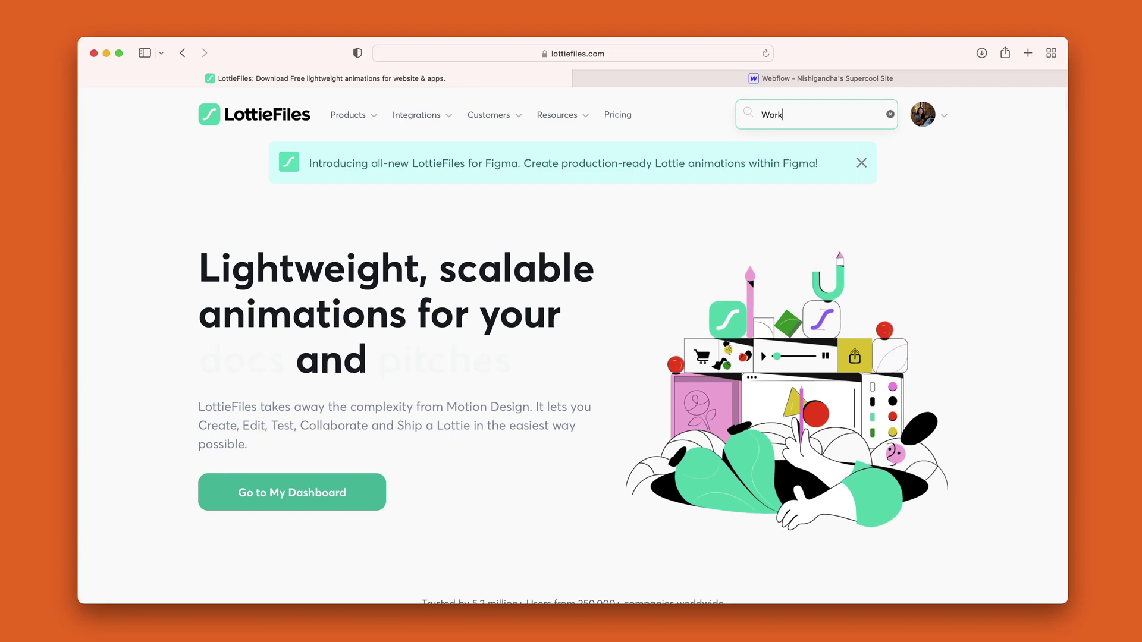
pyautogui.press('Return')
# Step: Open the Working Man animation preview and list its download formats
pyautogui.scroll(-5, 983, 385)
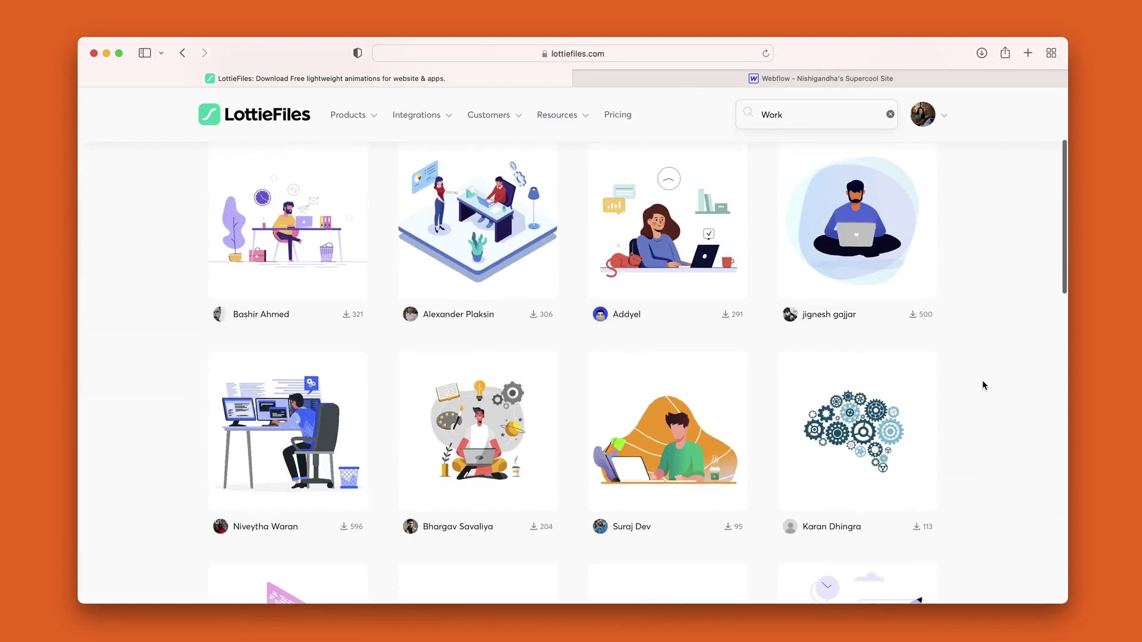
pyautogui.scroll(-10, 983, 381)
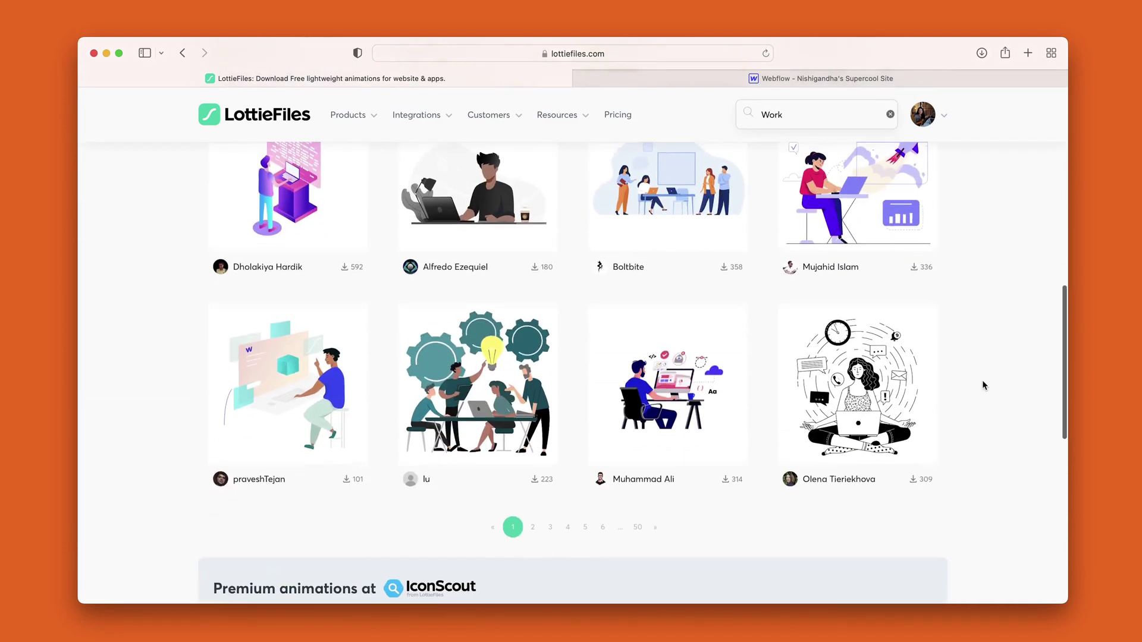
pyautogui.scroll(10, 983, 385)
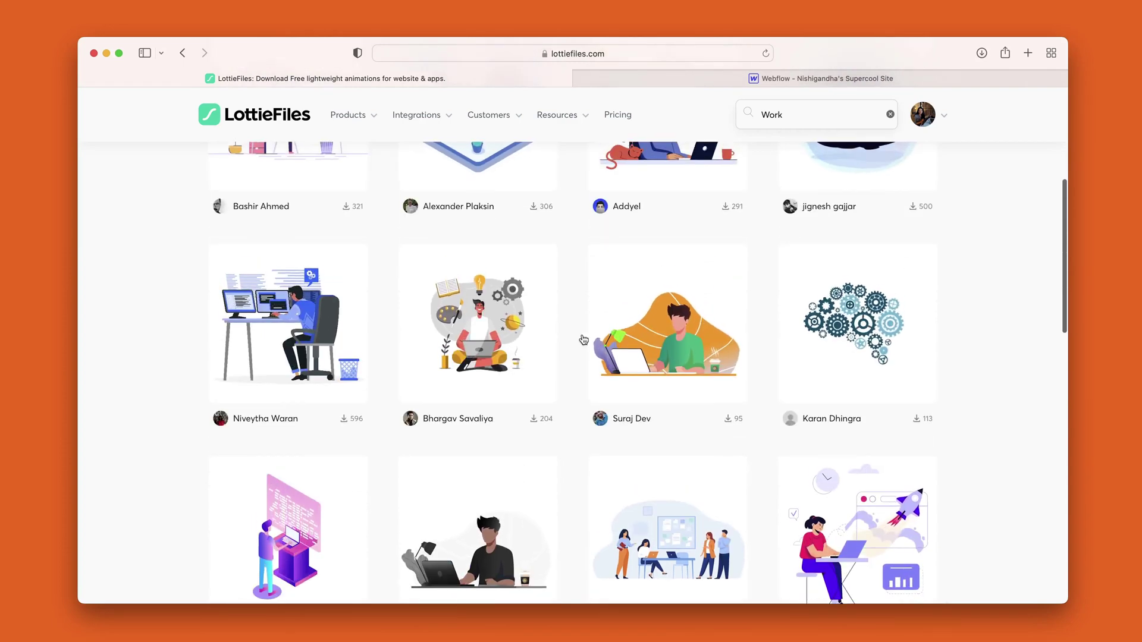
pyautogui.click(501, 330)
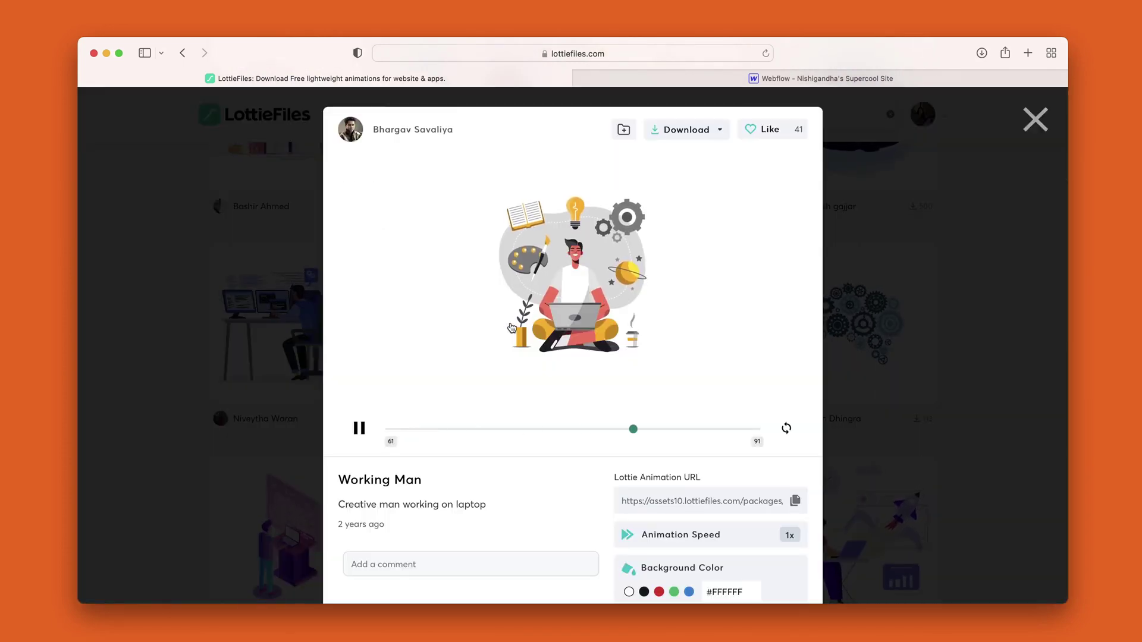
pyautogui.click(706, 132)
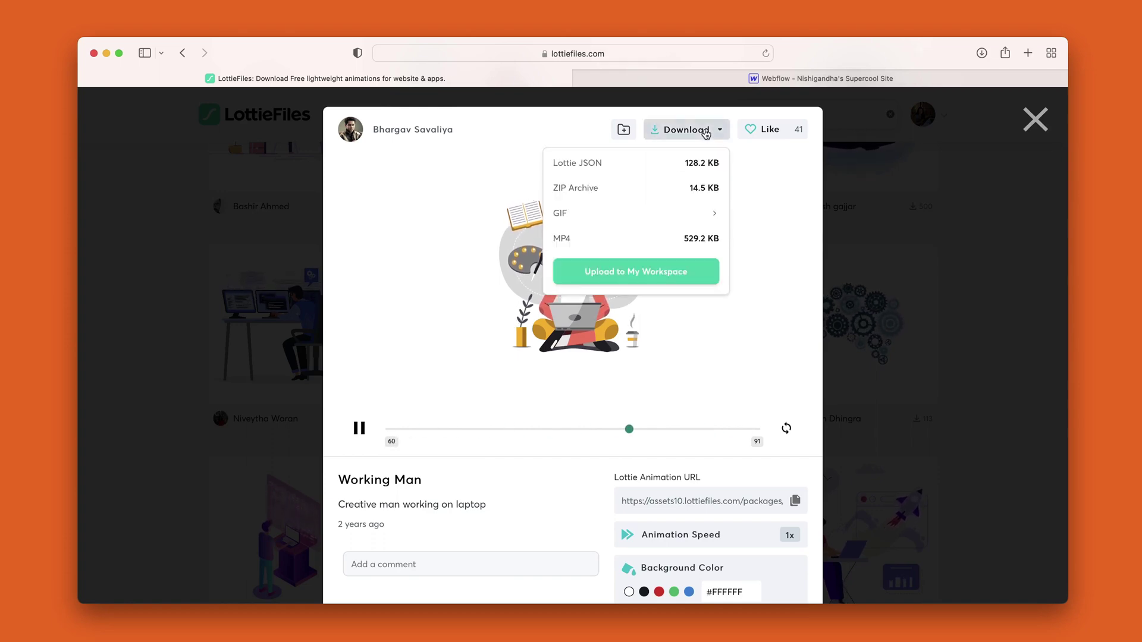
# Step: Save the Working Man animation to the workspace under the name 'Work'
pyautogui.click(675, 277)
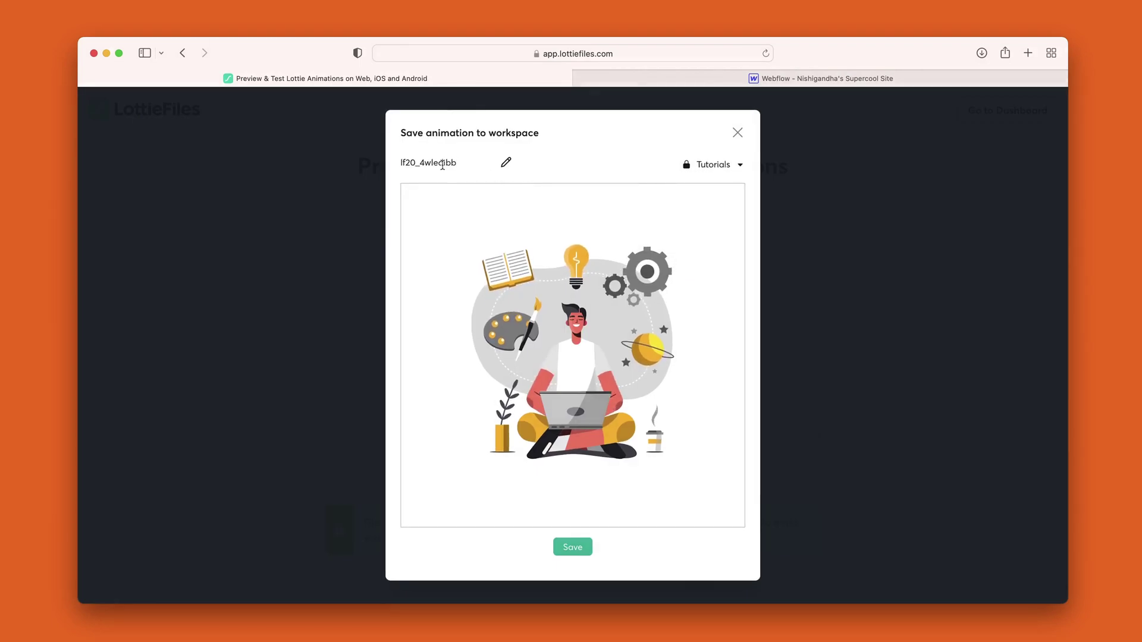
pyautogui.doubleClick(444, 163)
pyautogui.write('Work')
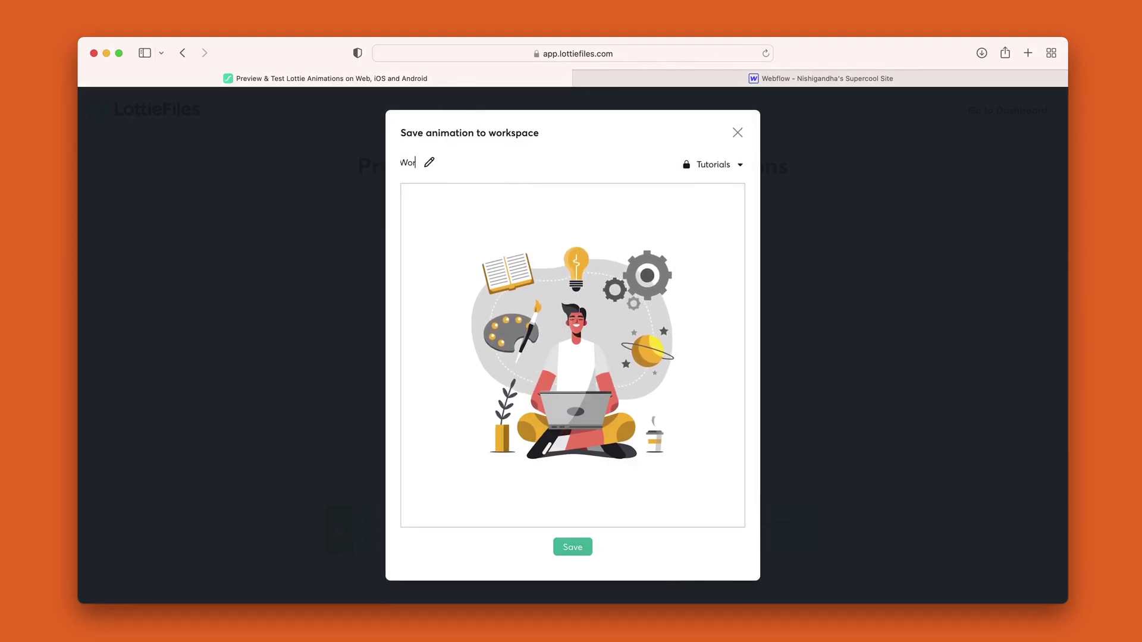
pyautogui.click(572, 546)
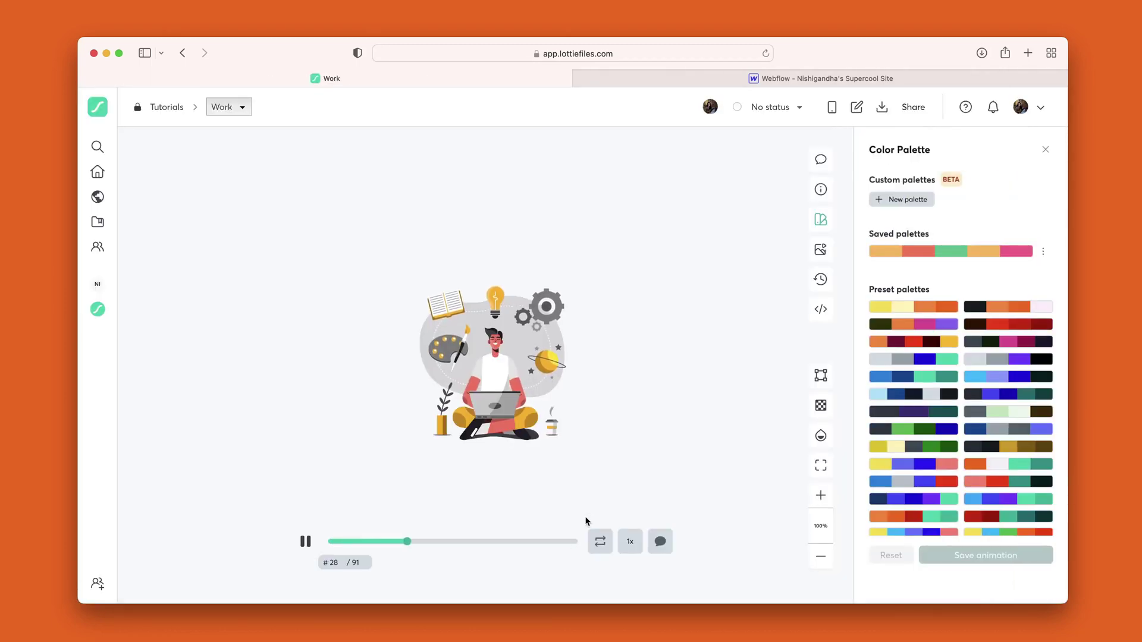
# Step: Download the animation in dotLottie format as Work.lottie into the Lotties folder
pyautogui.click(1048, 152)
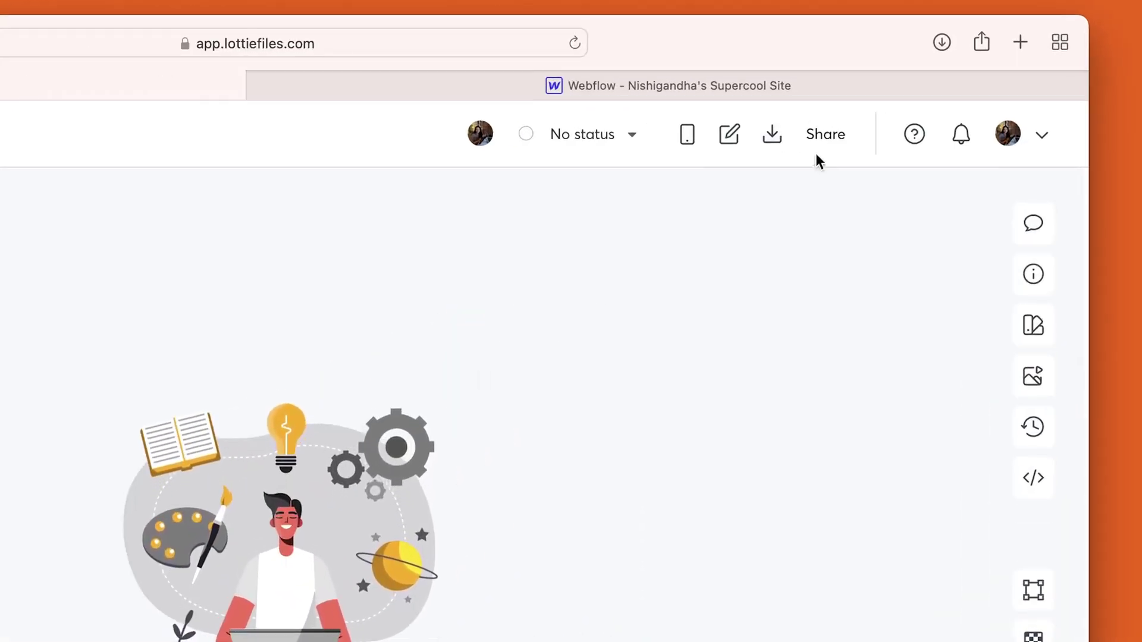
pyautogui.click(882, 107)
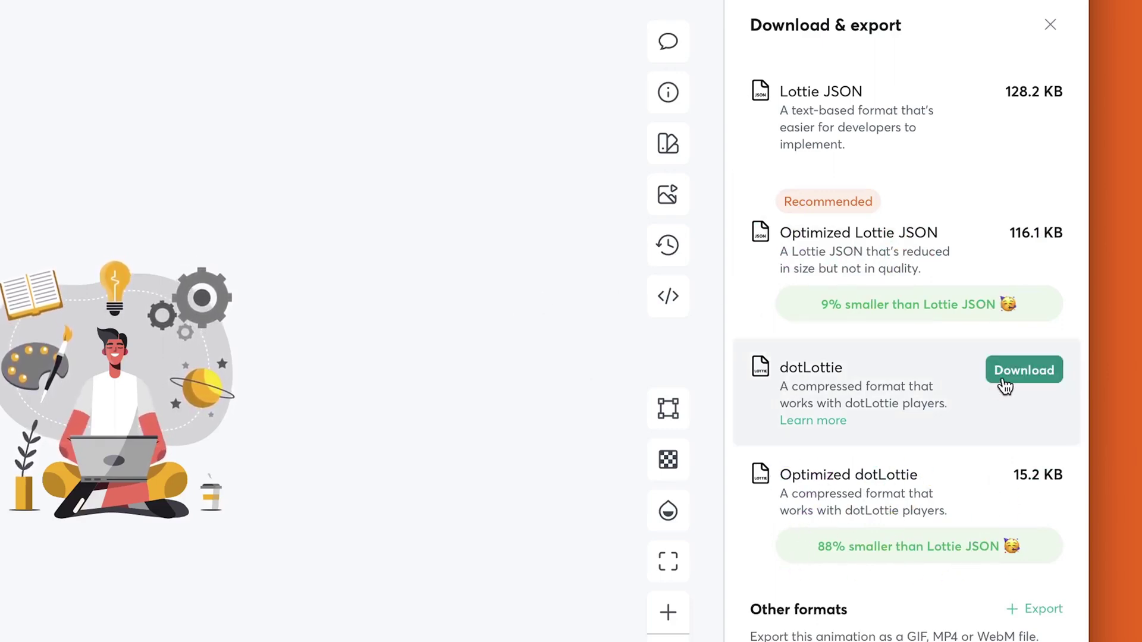
pyautogui.click(1018, 375)
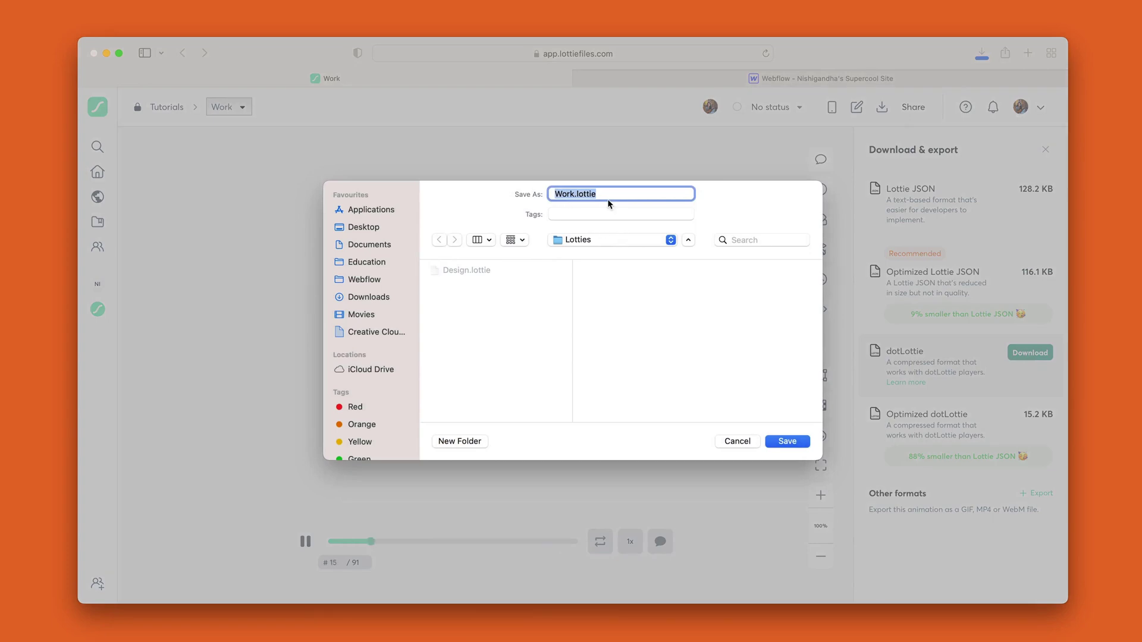
pyautogui.click(799, 445)
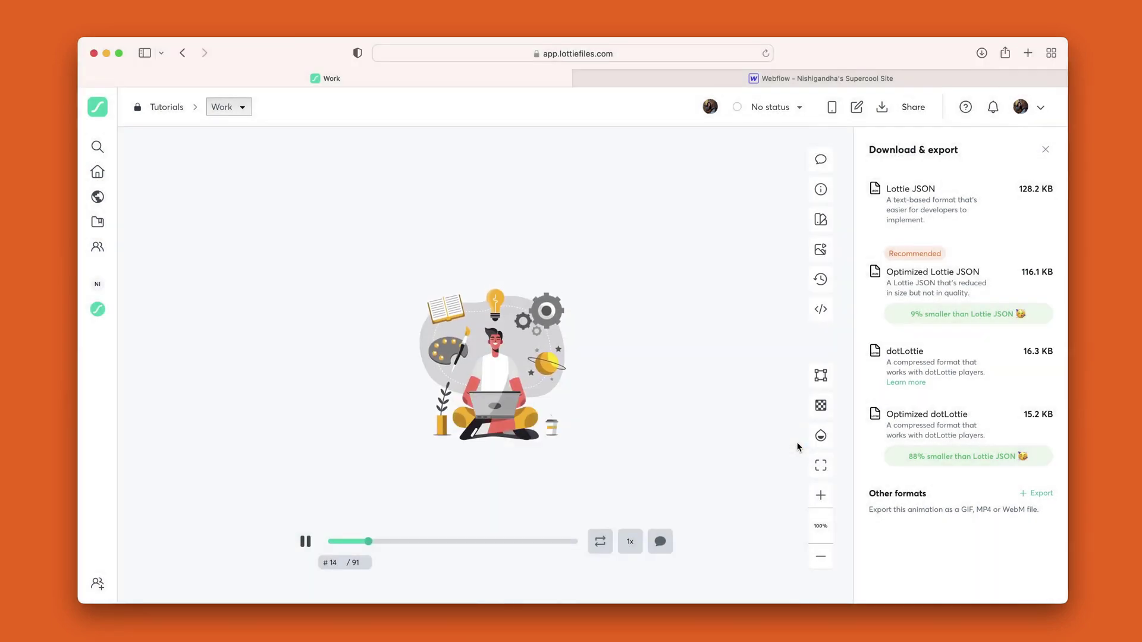
pyautogui.click(802, 79)
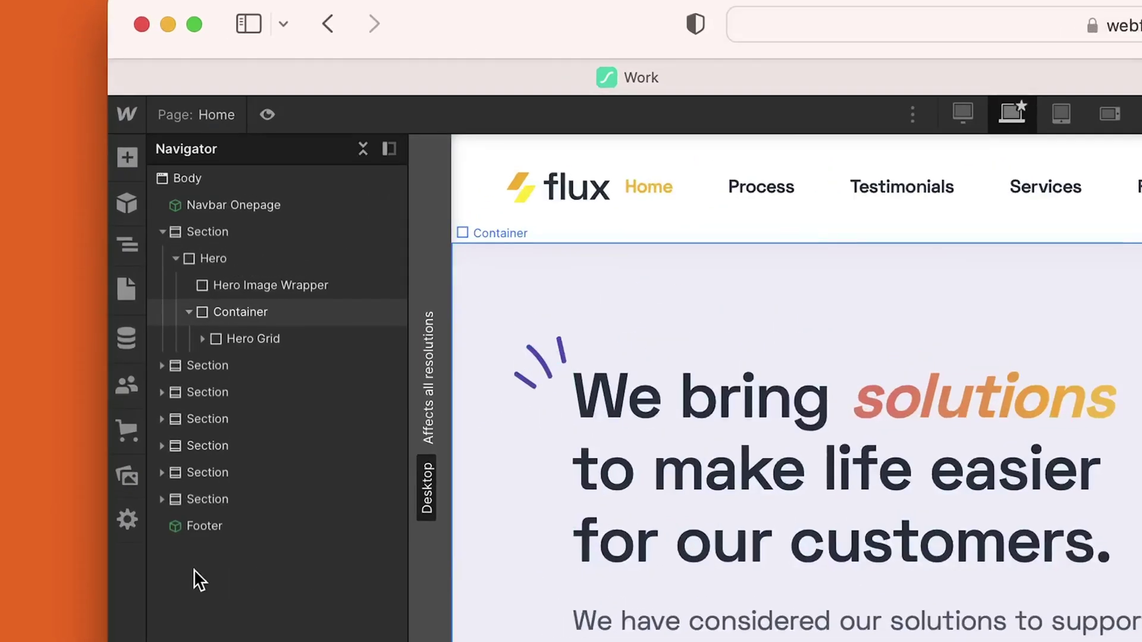
# Step: Upload Work.lottie from the Lotties folder into the site's assets library
pyautogui.click(127, 477)
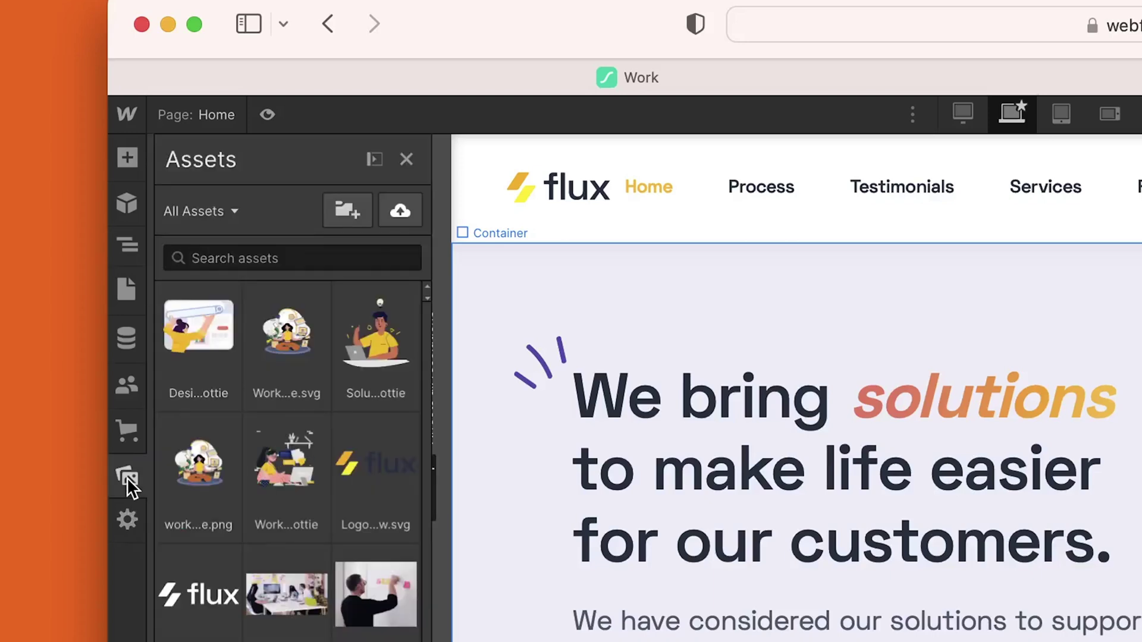
pyautogui.click(401, 212)
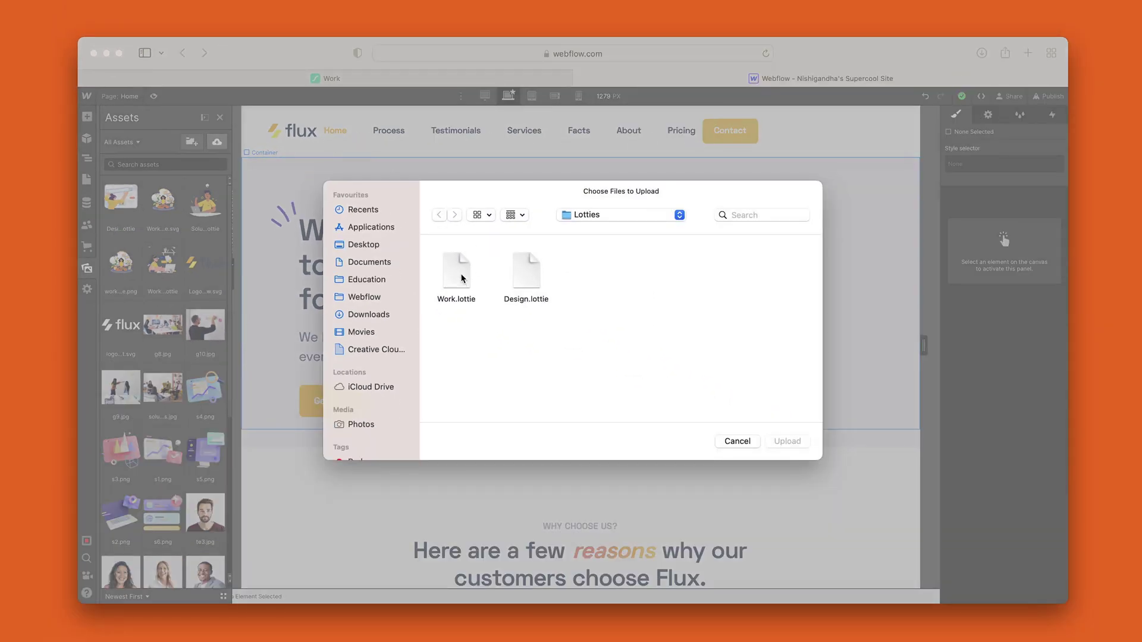
pyautogui.doubleClick(462, 278)
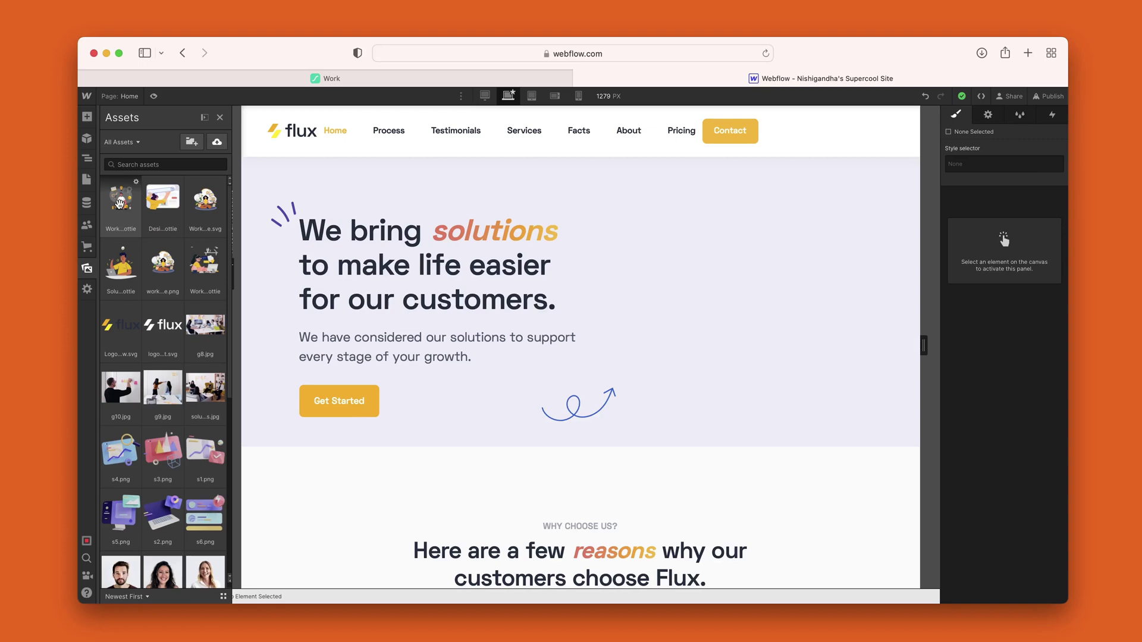
# Step: Place Work.lottie into the Hero Image Wrapper and set it to loop
pyautogui.moveTo(119, 204); pyautogui.dragTo(166, 200)
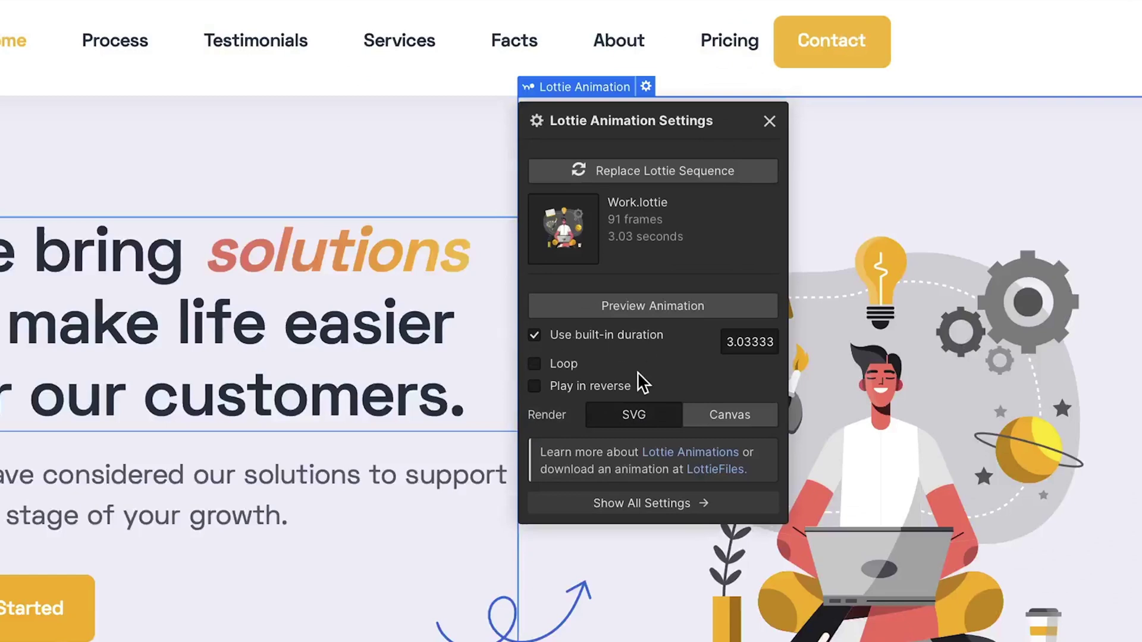
pyautogui.click(535, 364)
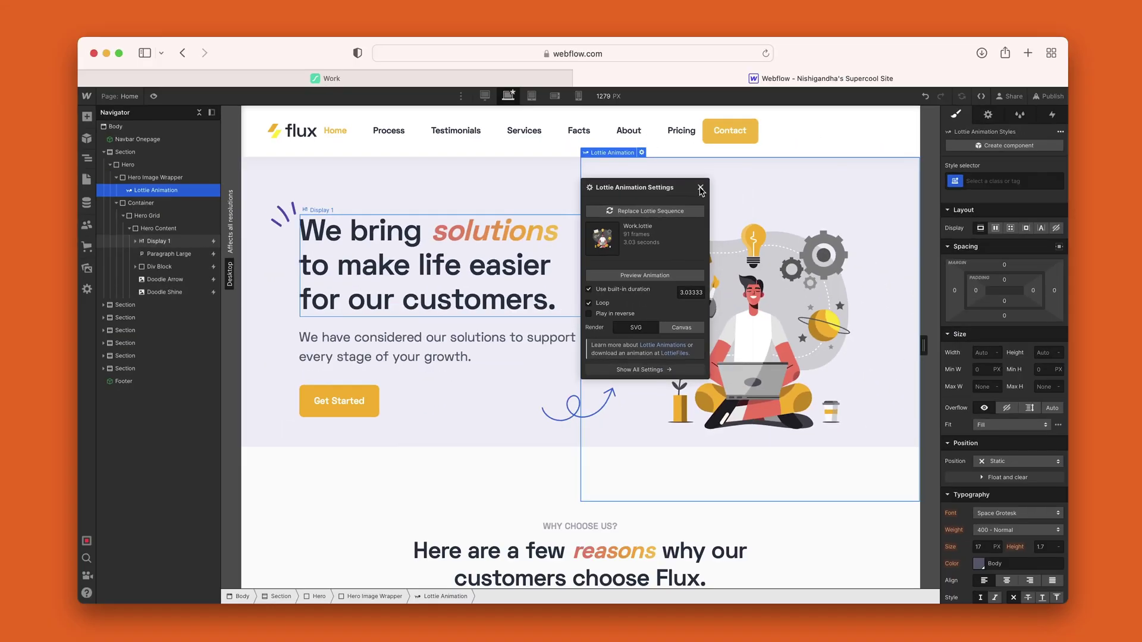
pyautogui.click(701, 188)
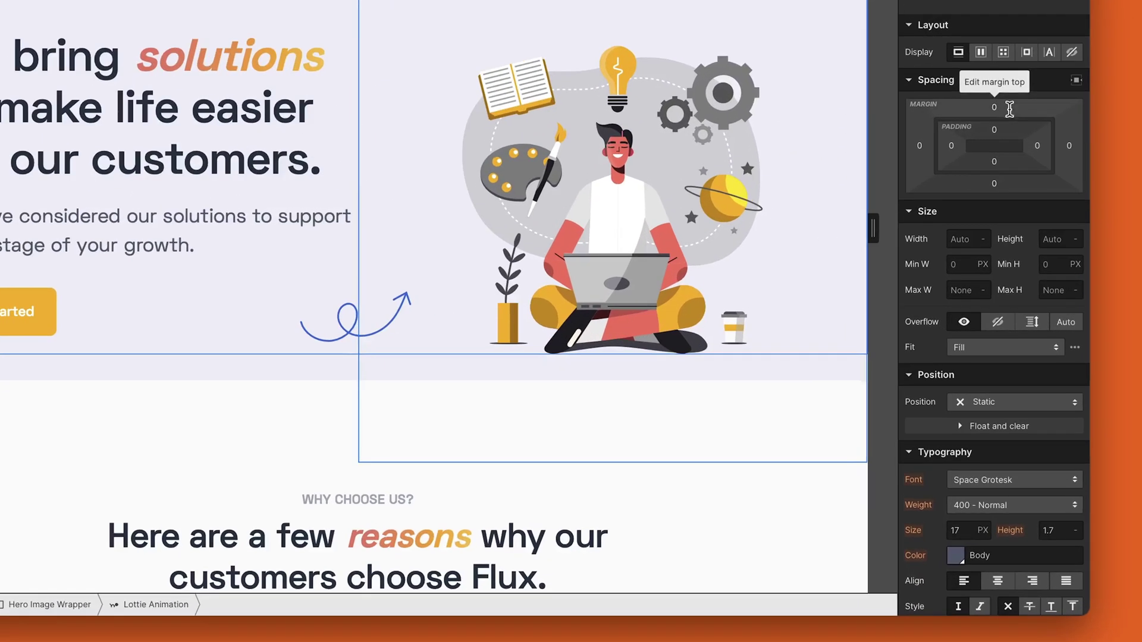
# Step: Give the Lottie animation a -36 top margin to raise it beside the headline
pyautogui.moveTo(1009, 109); pyautogui.dragTo(1014, 139)
pyautogui.scroll(-5, 926, 324)
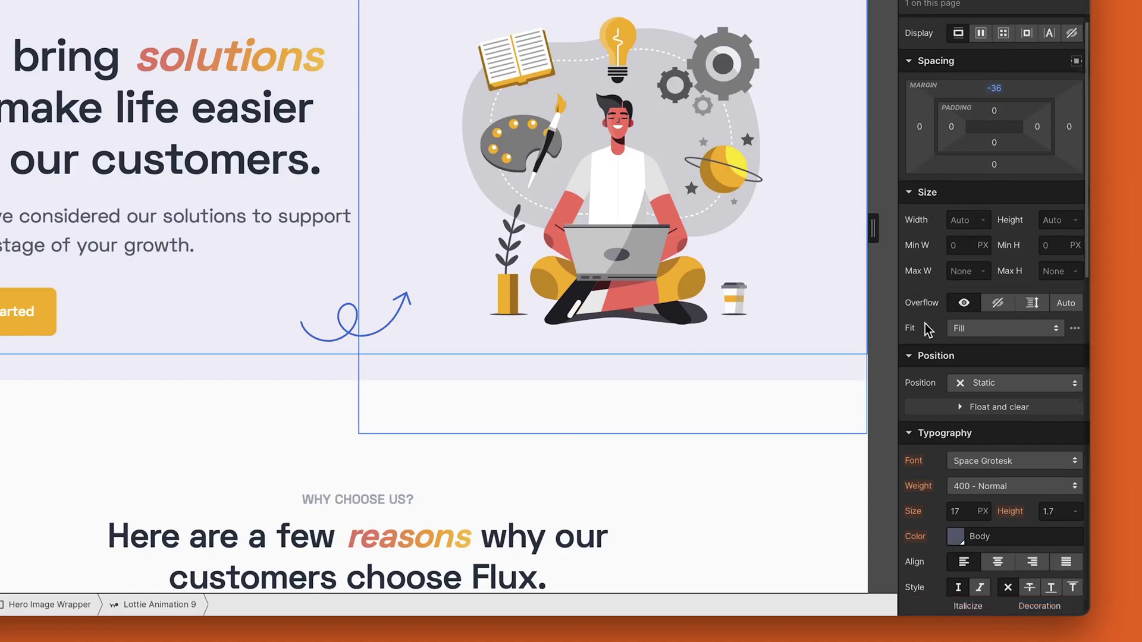
pyautogui.scroll(-8, 926, 324)
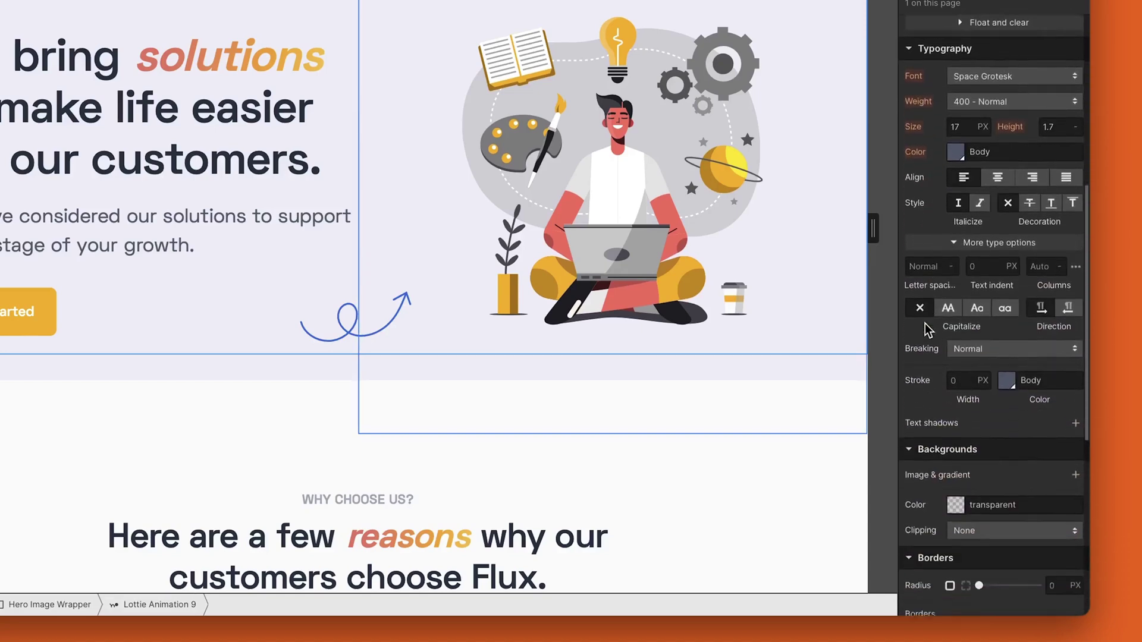
pyautogui.scroll(-4, 926, 323)
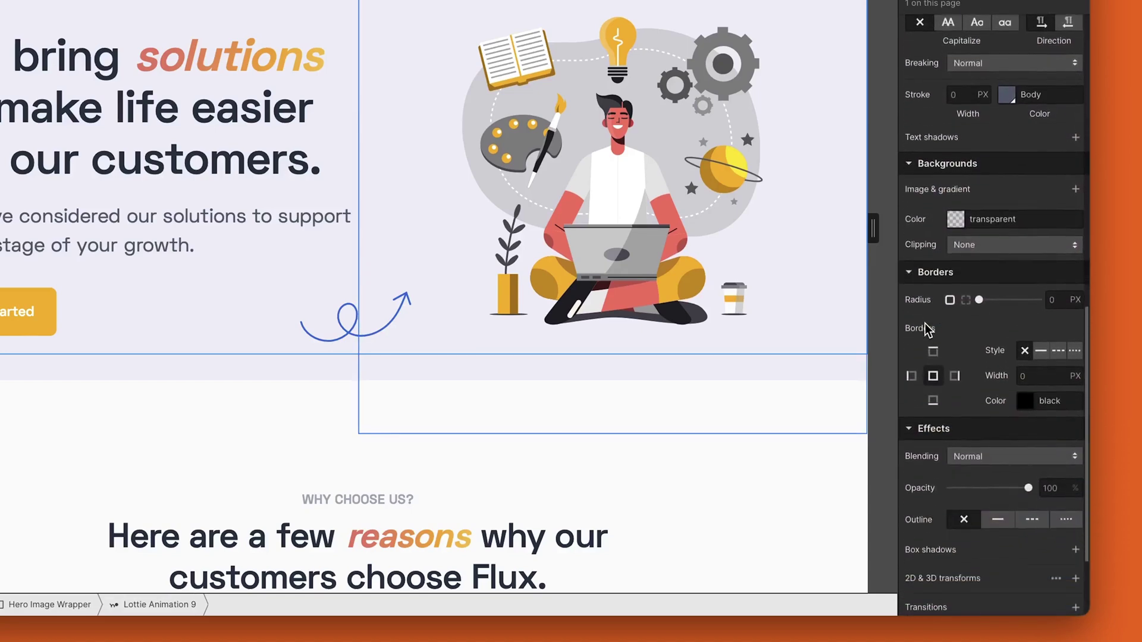
pyautogui.scroll(9, 926, 329)
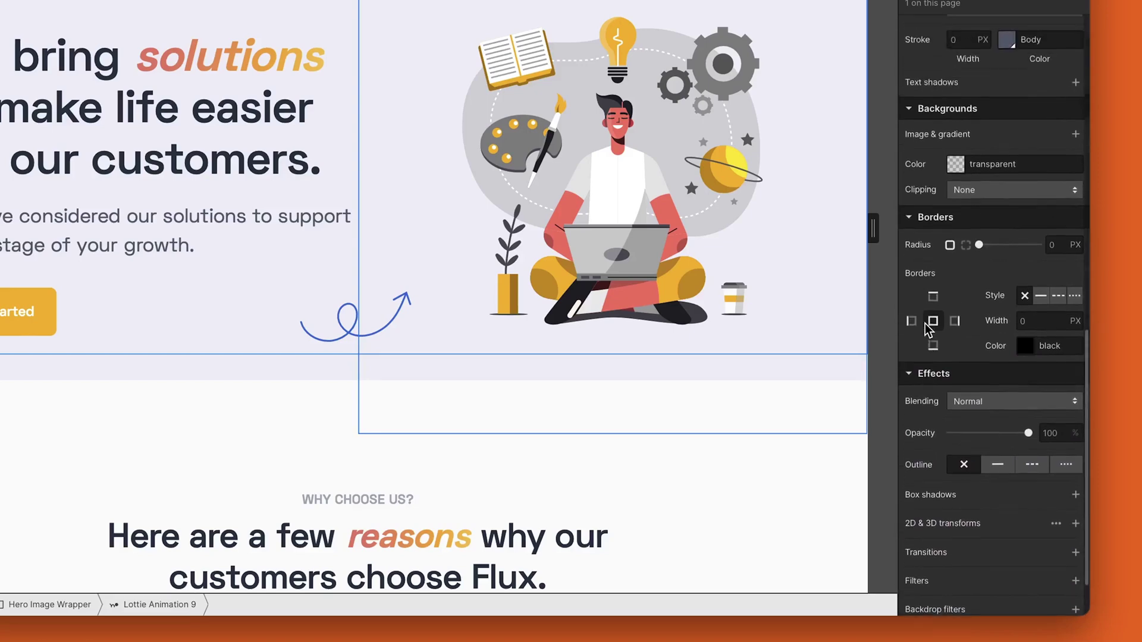
pyautogui.scroll(8, 925, 324)
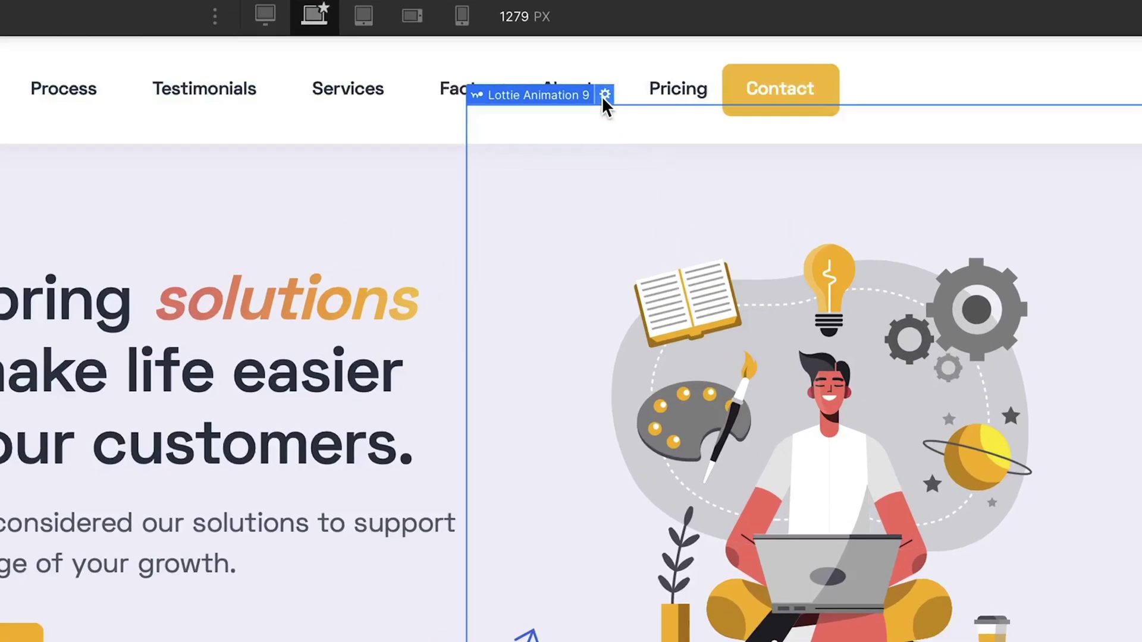
# Step: Test-play the Lottie animation from its settings, then preview the Home page live
pyautogui.click(646, 133)
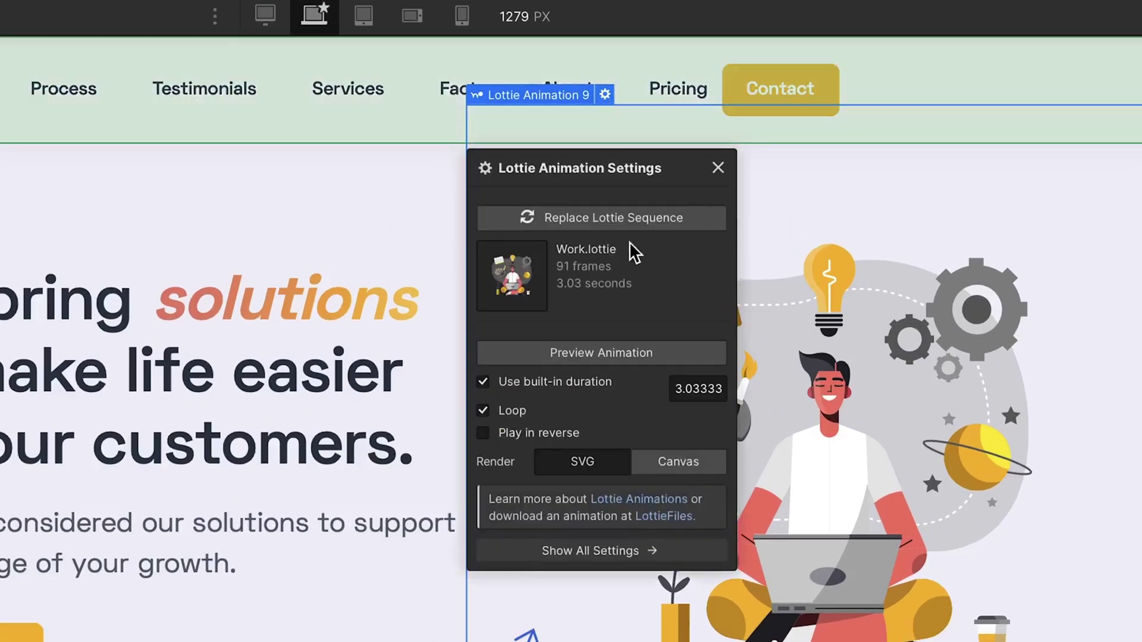
pyautogui.click(596, 353)
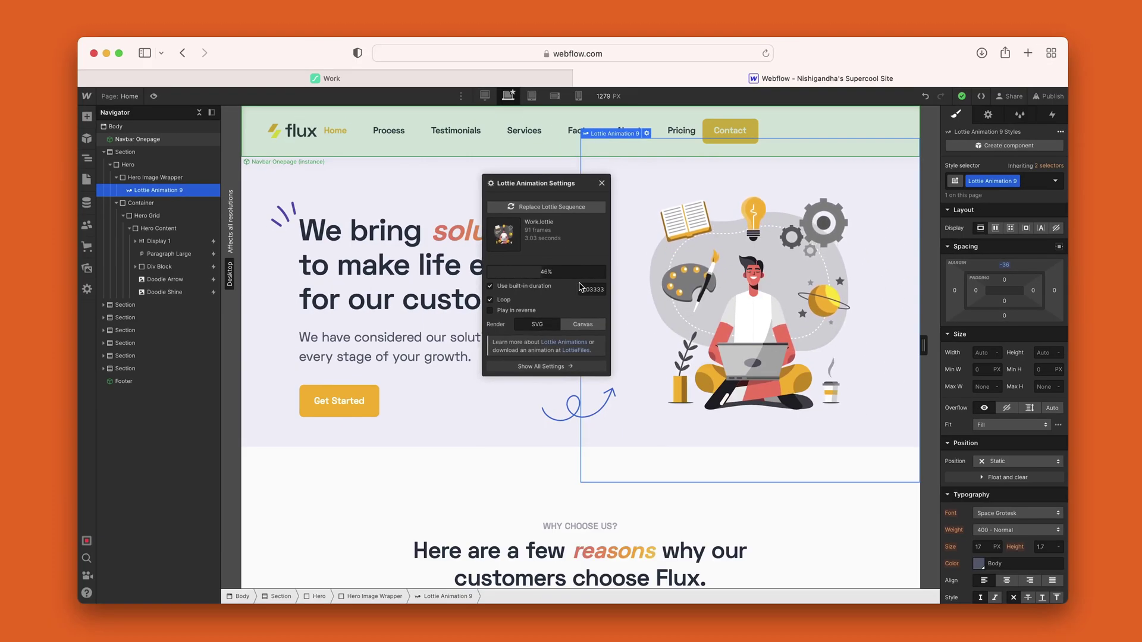
pyautogui.click(601, 185)
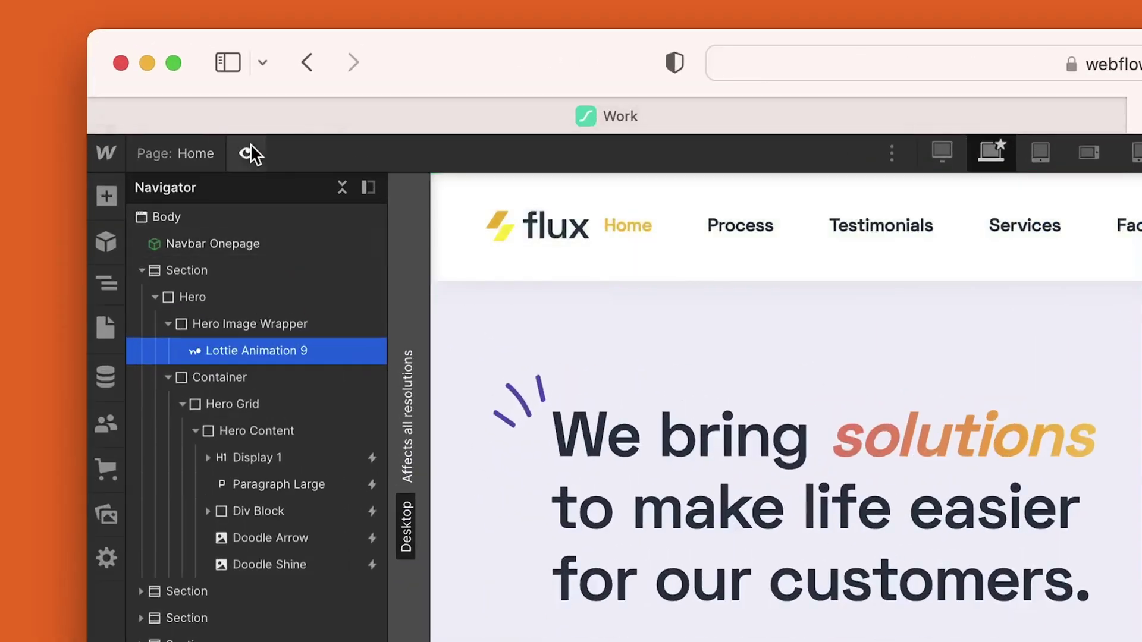
pyautogui.click(154, 97)
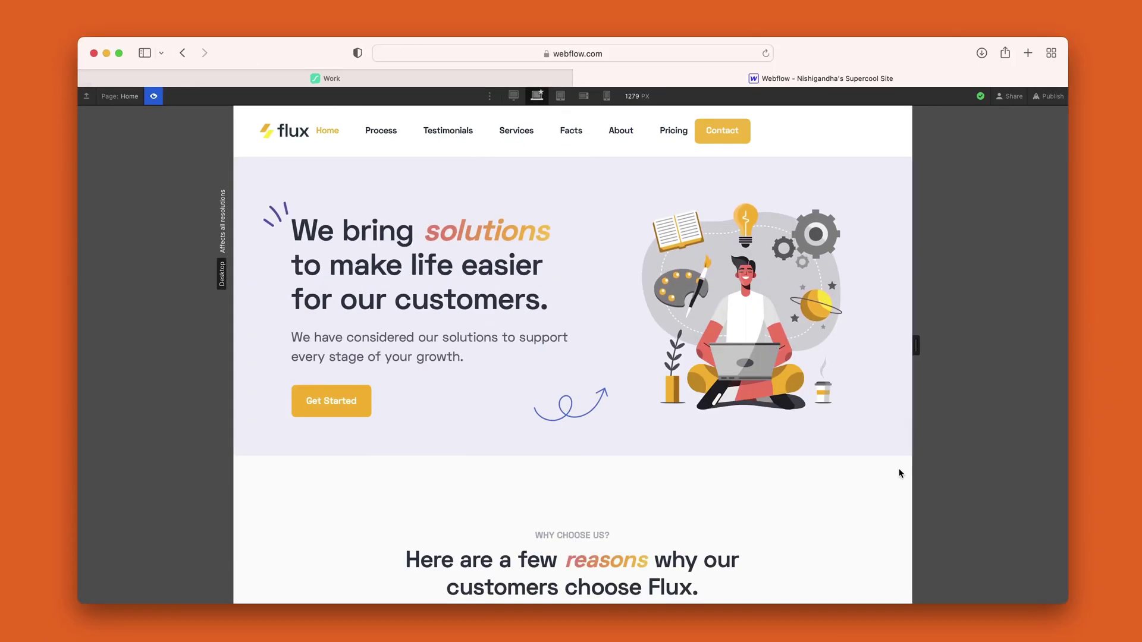
pyautogui.scroll(-5, 901, 474)
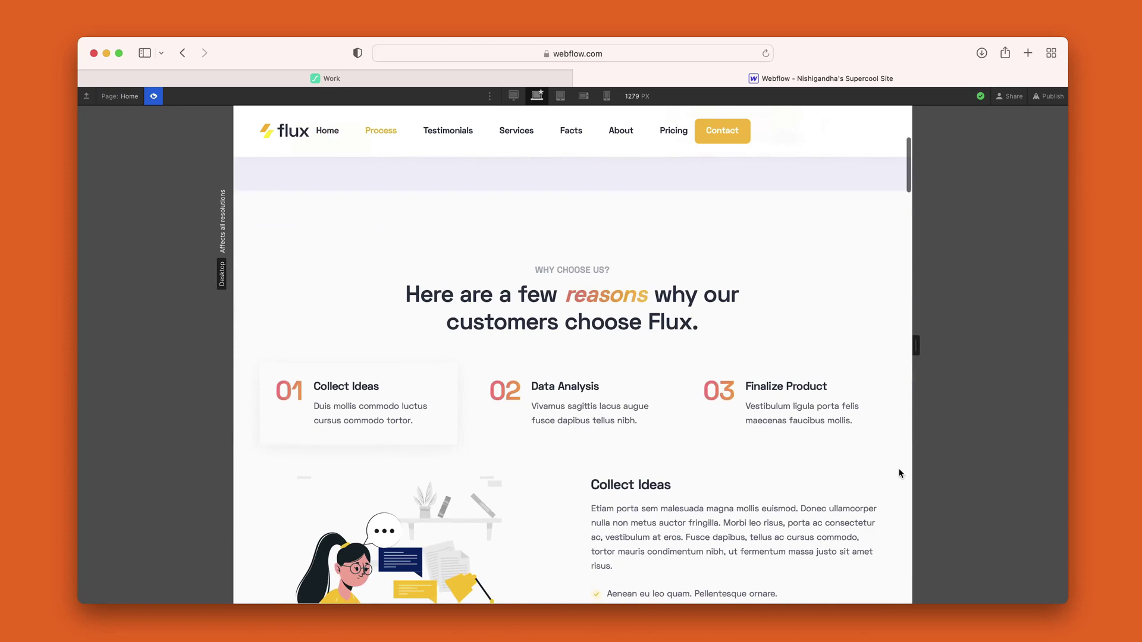
pyautogui.scroll(-3, 901, 473)
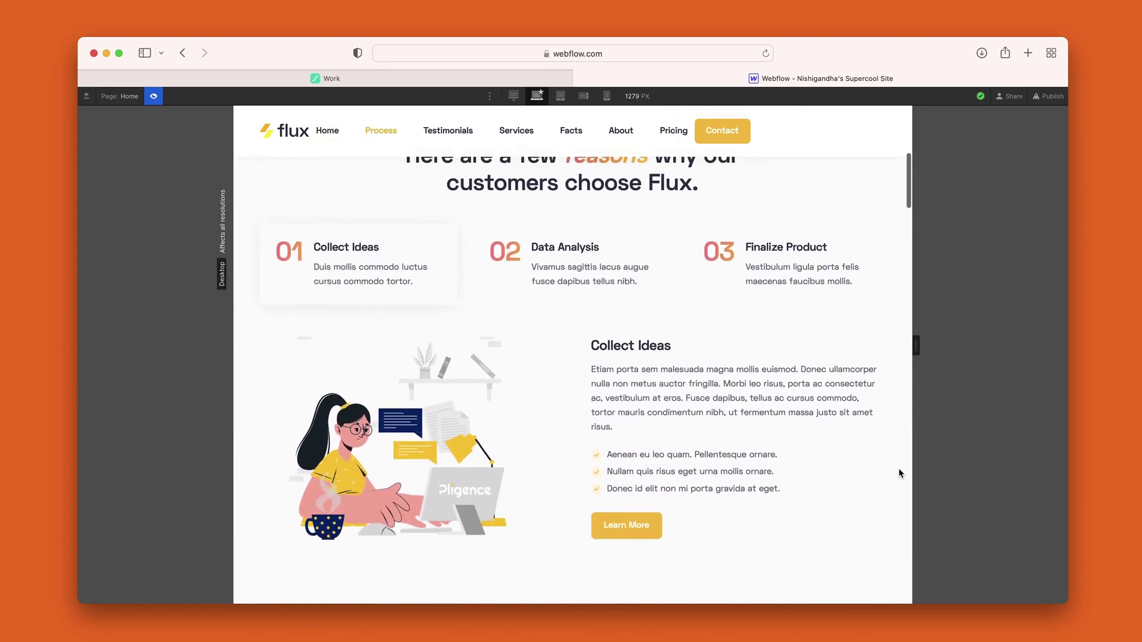
pyautogui.scroll(8, 901, 473)
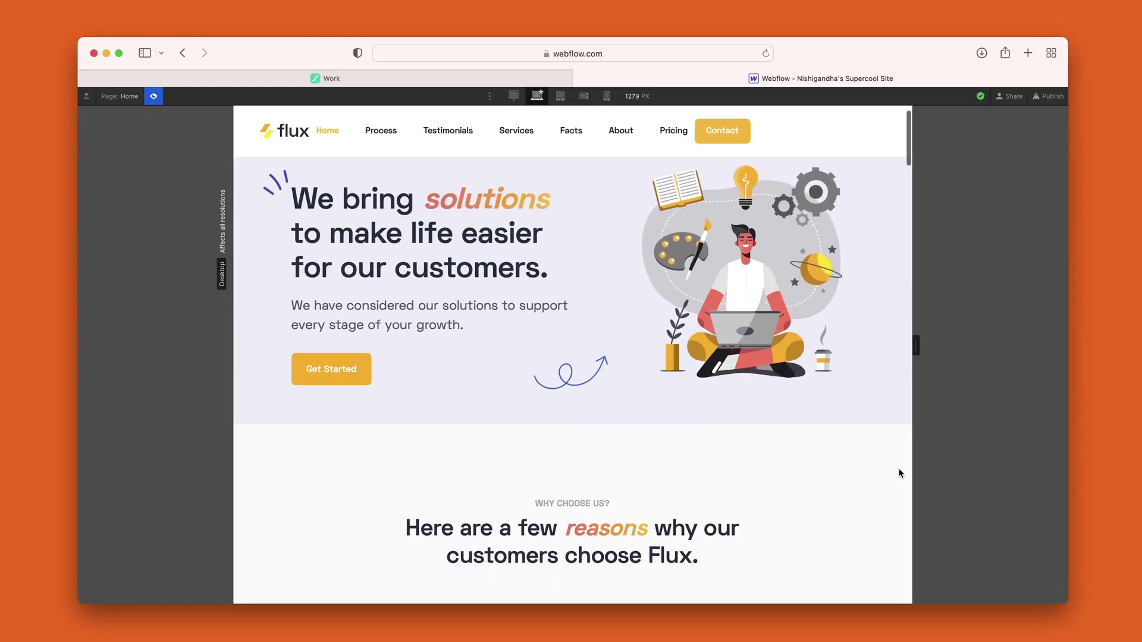
pyautogui.scroll(-3, 898, 472)
pyautogui.scroll(-5, 901, 473)
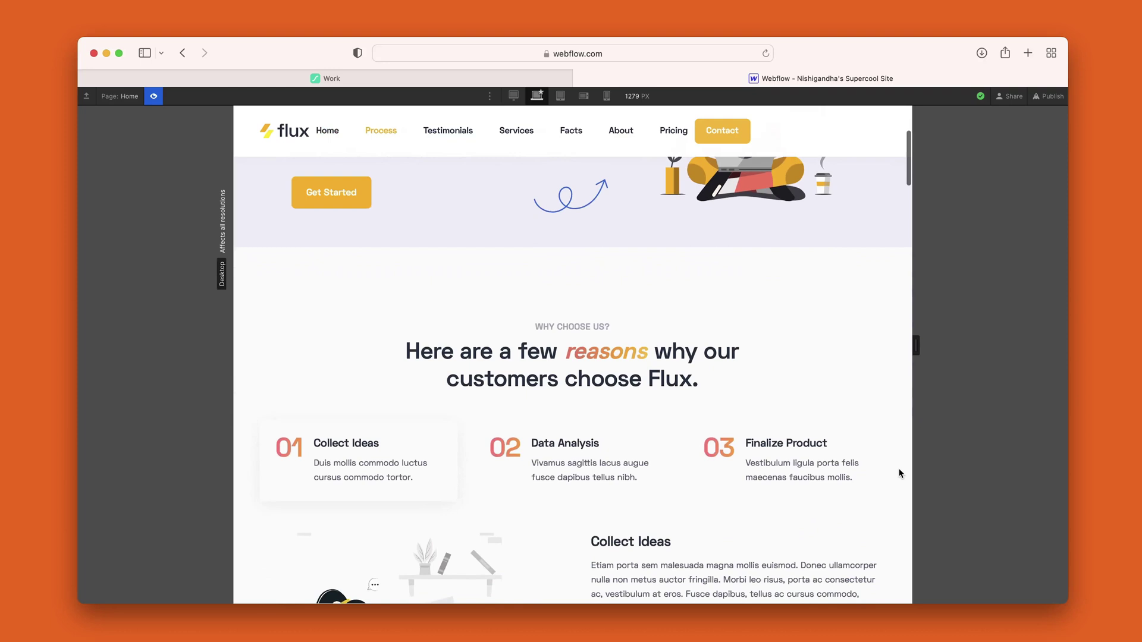
pyautogui.scroll(-2, 901, 472)
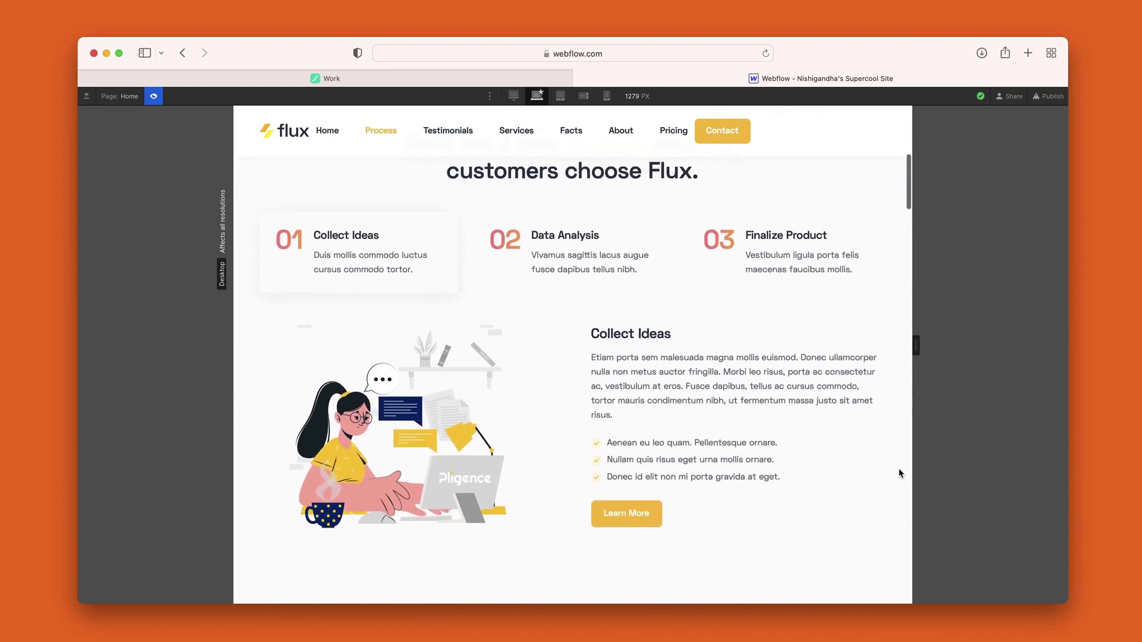
pyautogui.scroll(-6, 902, 473)
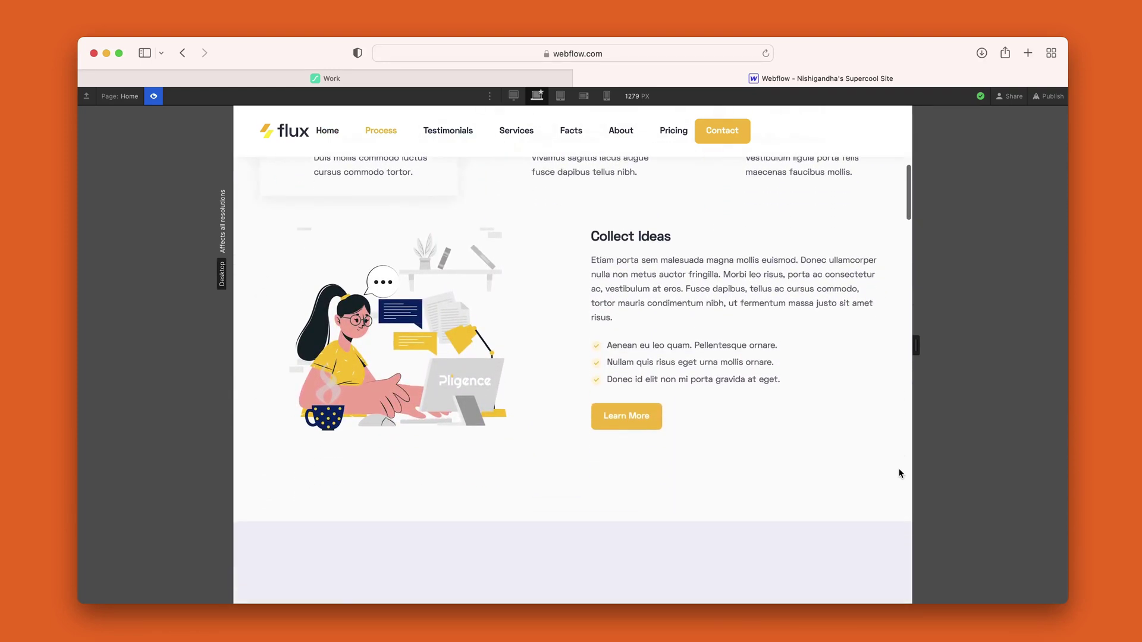
pyautogui.scroll(-5, 902, 473)
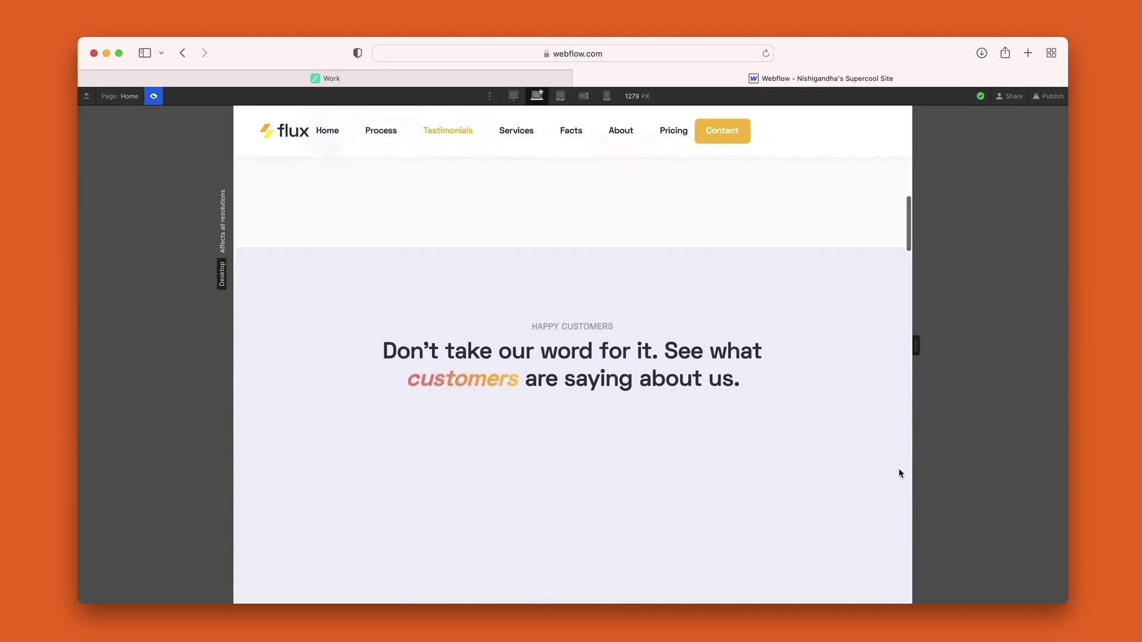
pyautogui.scroll(-9, 901, 473)
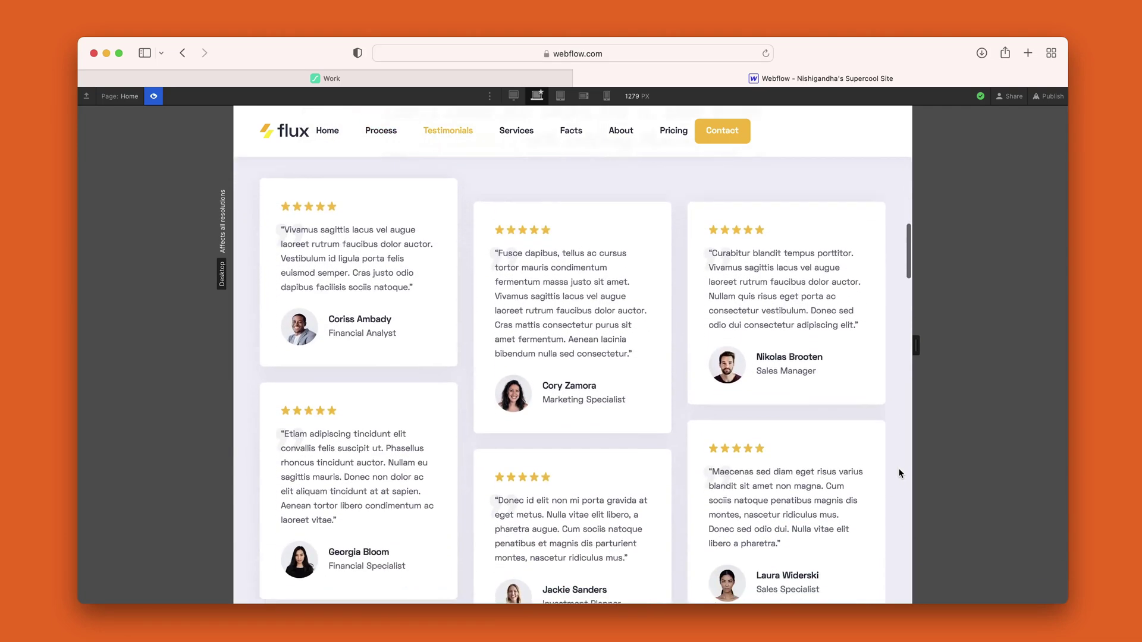
pyautogui.scroll(-5, 902, 473)
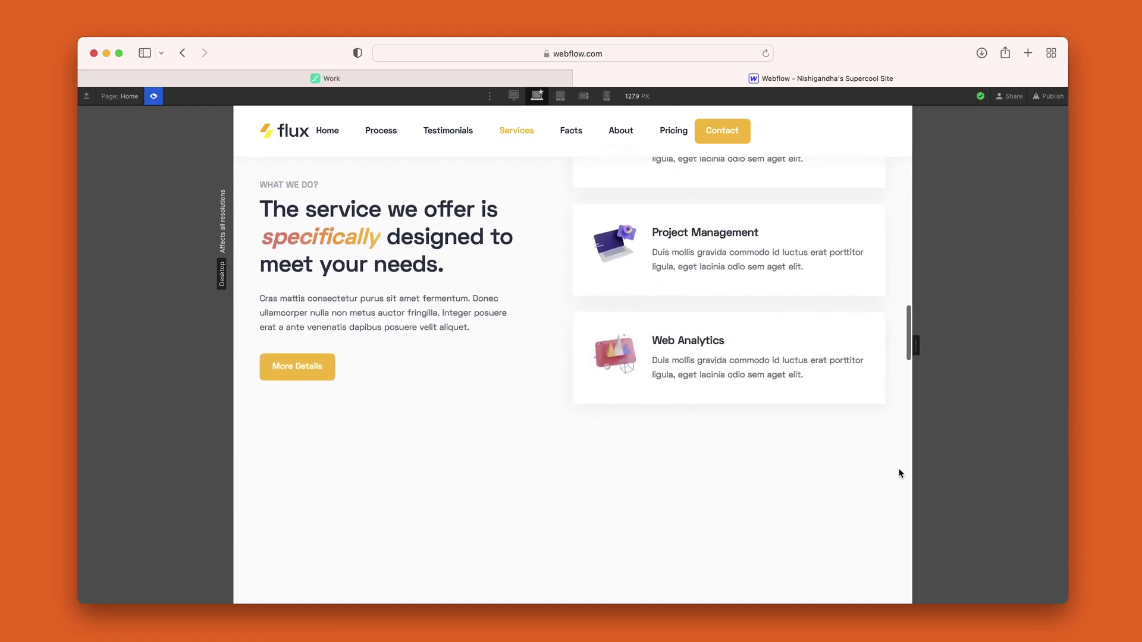
pyautogui.scroll(-5, 902, 473)
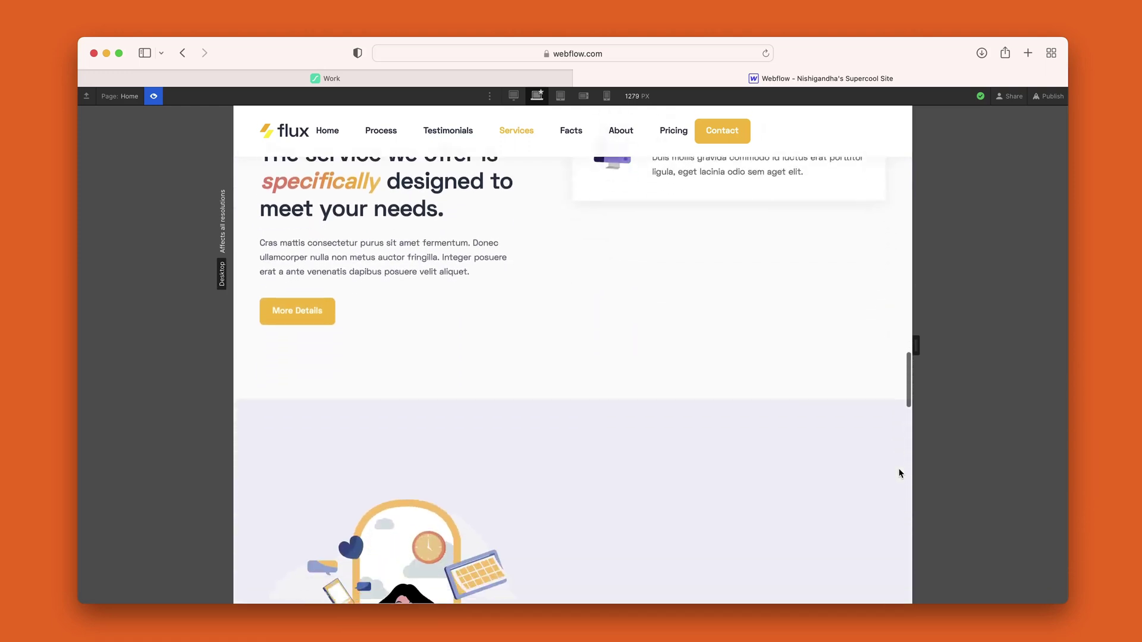
pyautogui.scroll(-5, 902, 472)
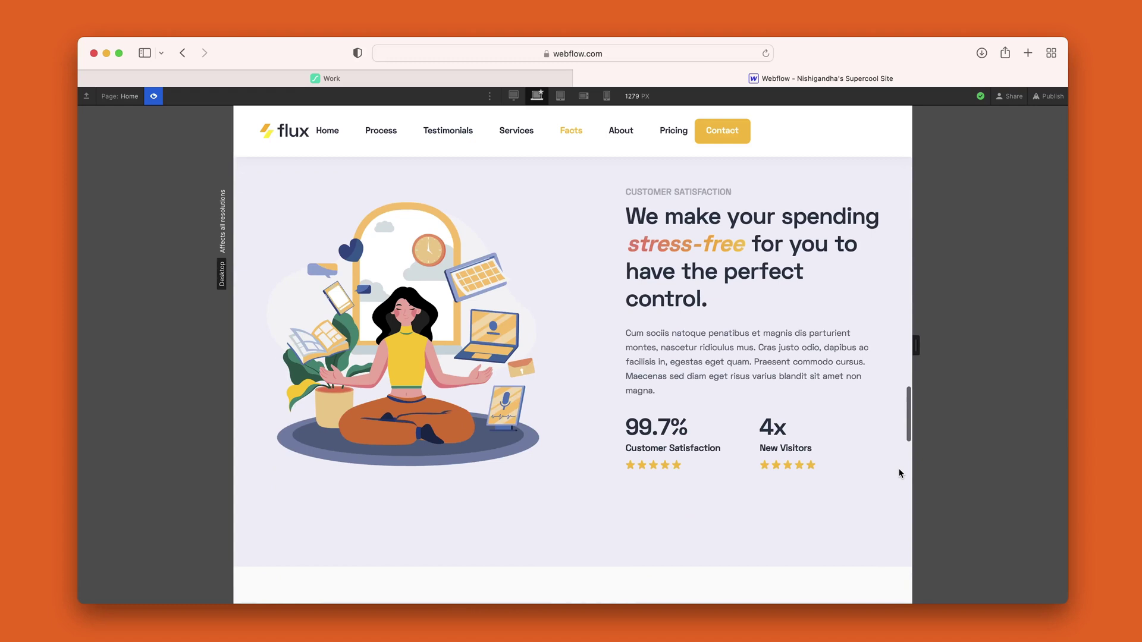
pyautogui.scroll(-6, 900, 473)
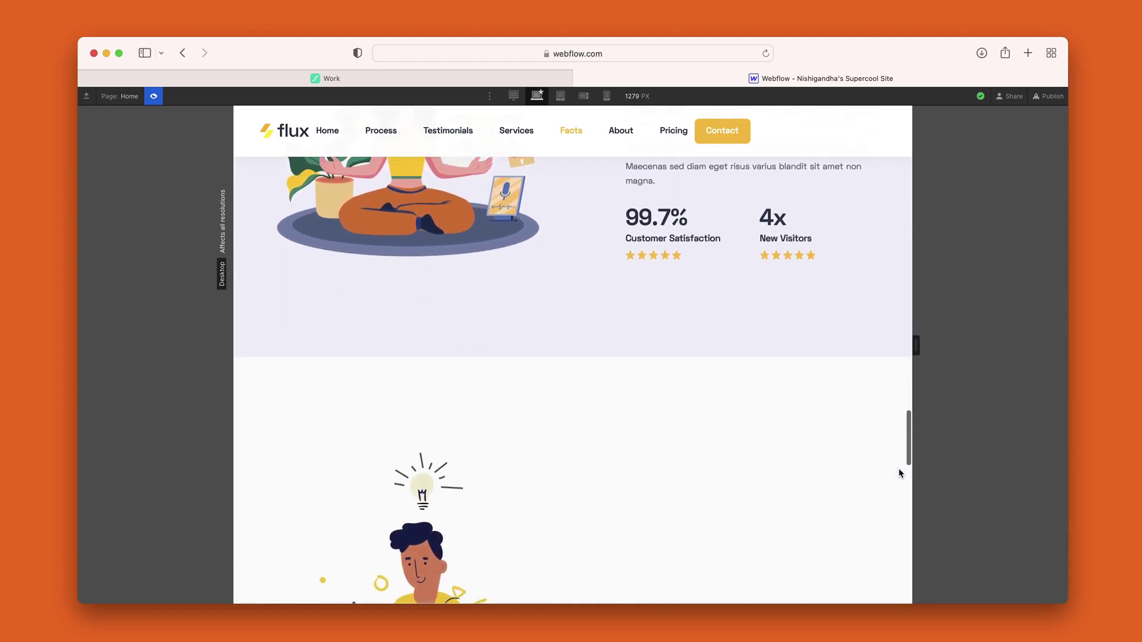
pyautogui.scroll(-3, 900, 473)
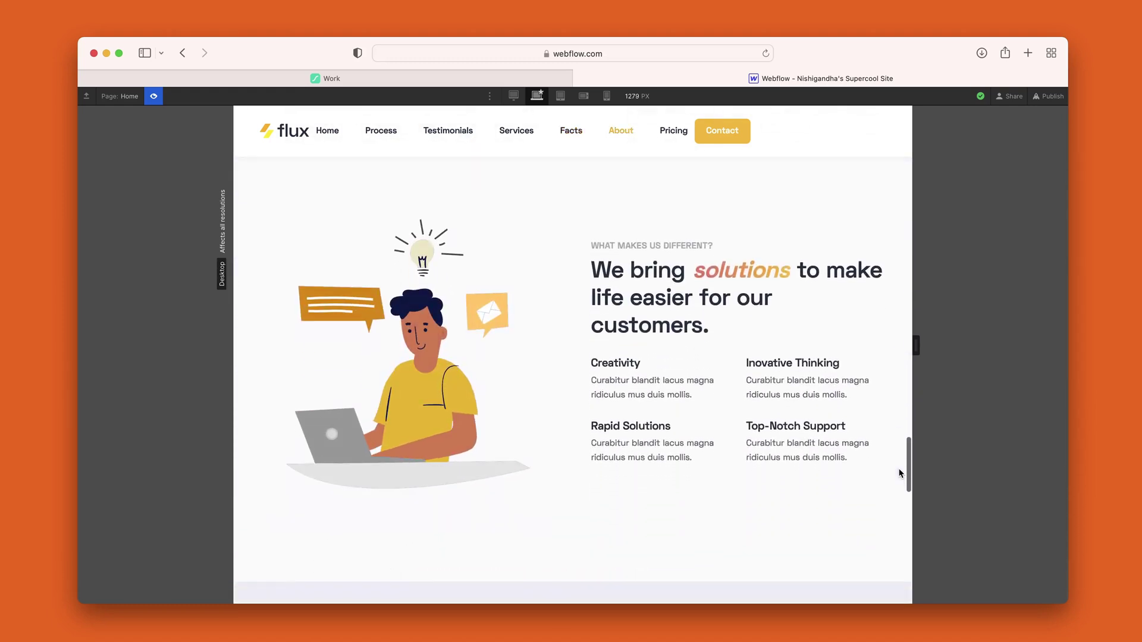